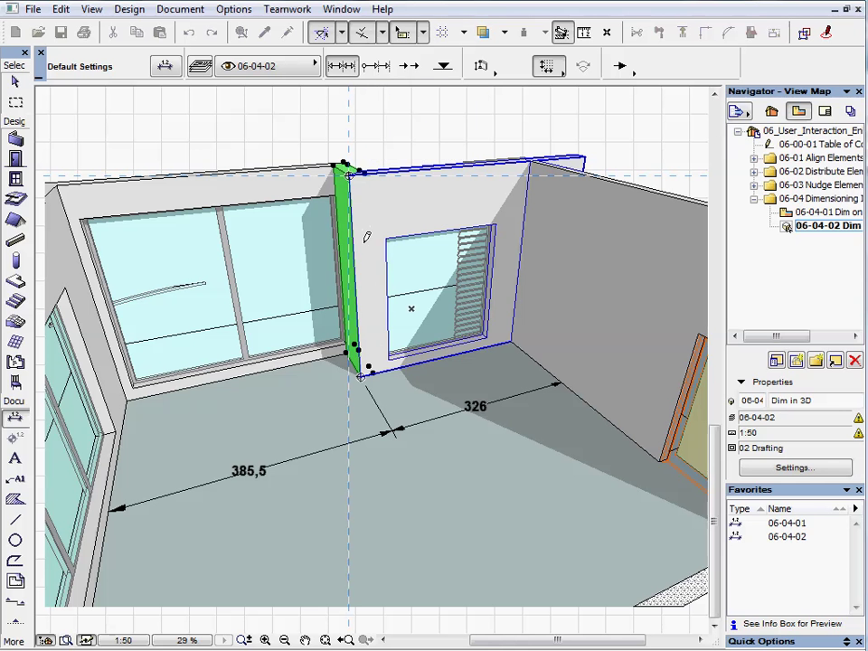
# - Place a vertical dimension reading 105, 234 and 22 along the pillar beside the window
pyautogui.click(387, 359)
pyautogui.doubleClick(392, 319)
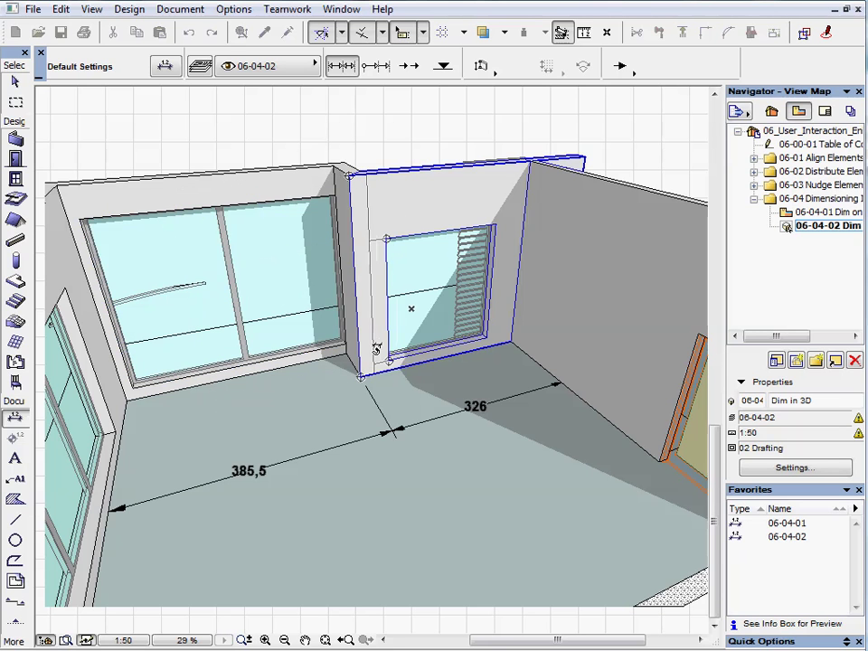
pyautogui.click(384, 398)
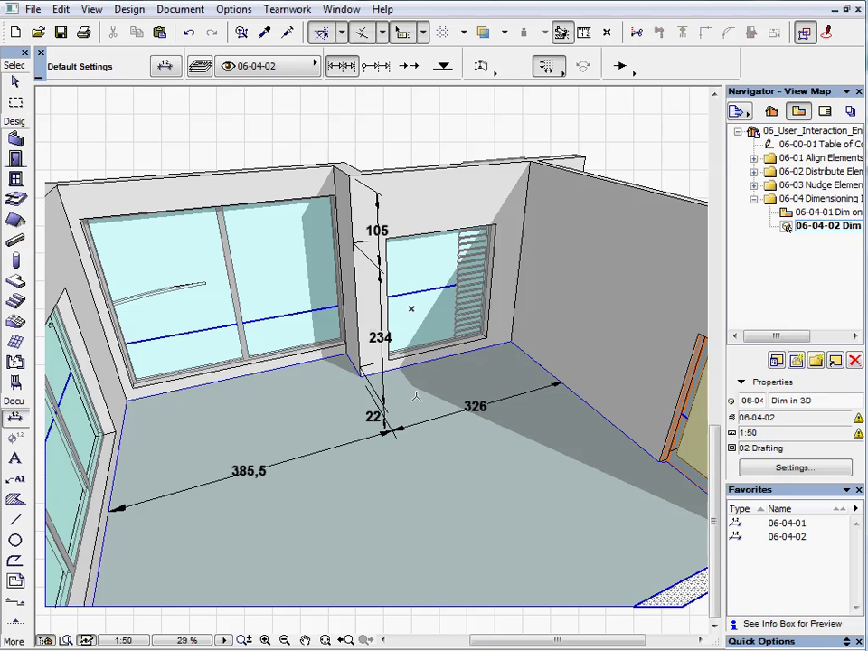
pyautogui.click(14, 81)
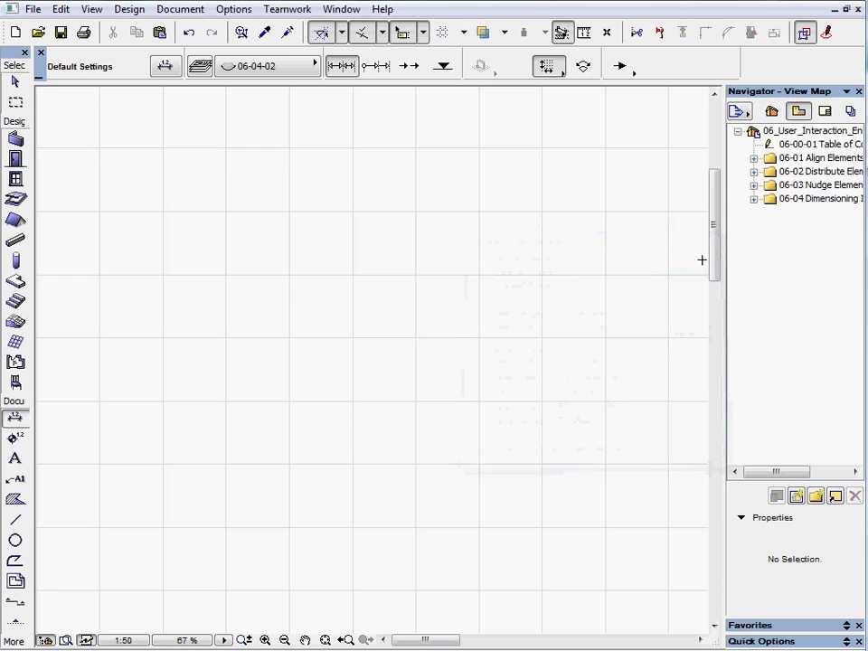
# - Open the 06-04-01 Dim on Floor Plan view and apply the 06-04-01 dimension favourite
pyautogui.click(754, 199)
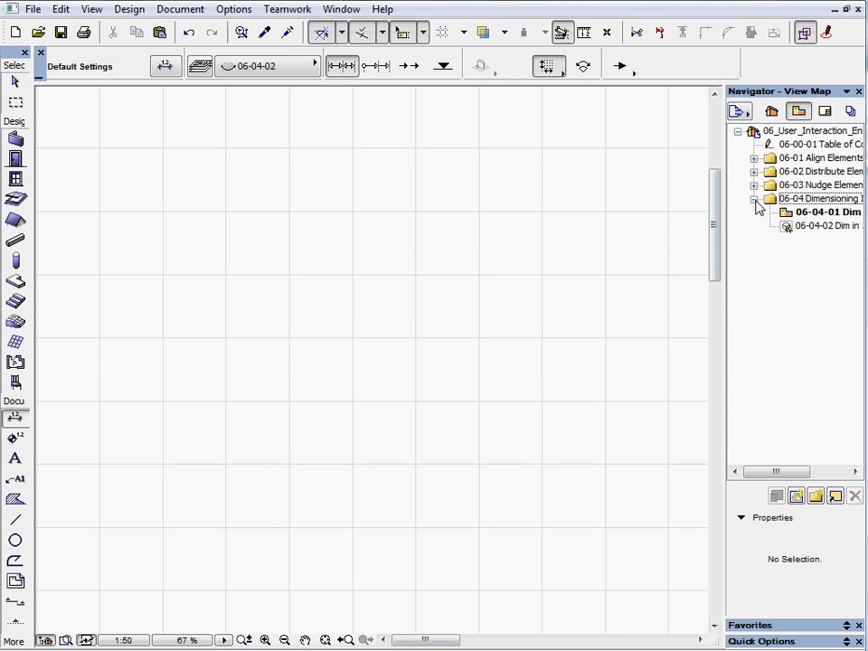
pyautogui.doubleClick(824, 213)
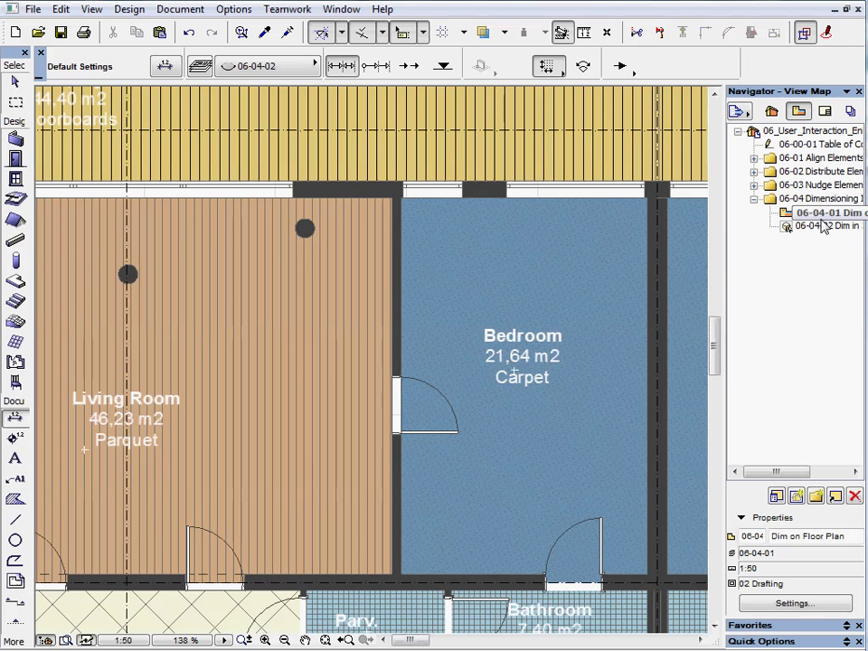
pyautogui.click(847, 625)
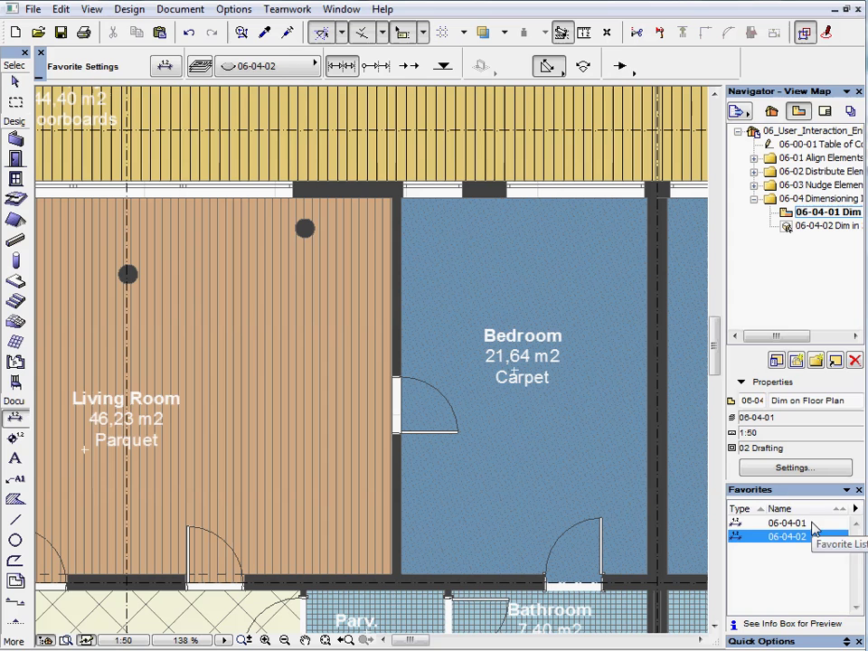
pyautogui.click(815, 525)
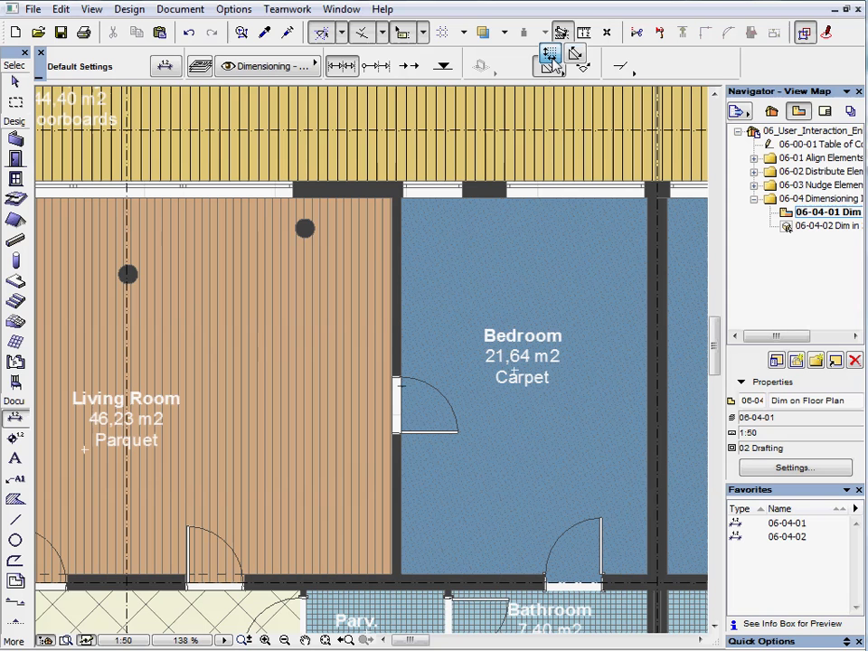
# - With X-Y Only geometry, place a 15, 375, 30 dimension chain across the bedroom width
pyautogui.click(550, 55)
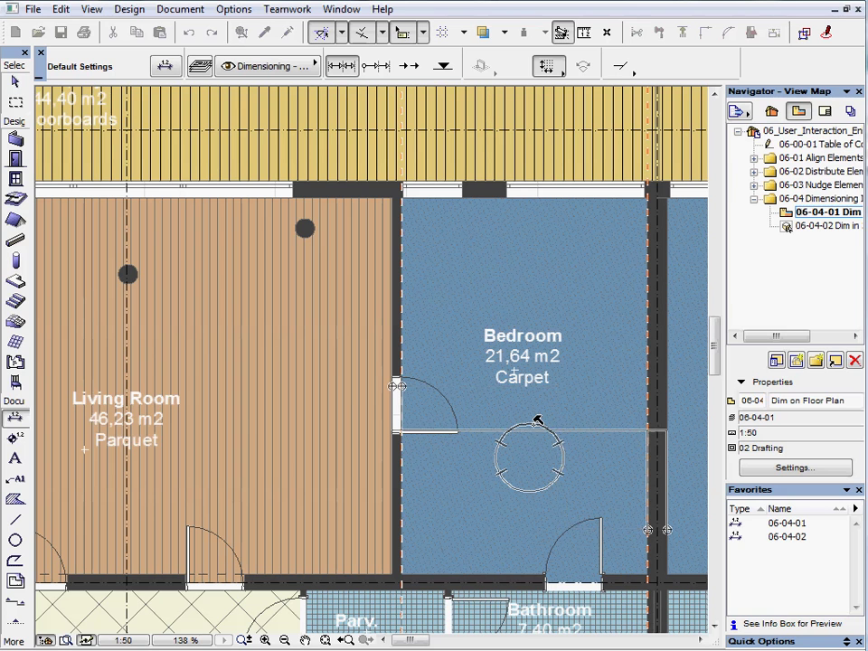
pyautogui.click(534, 275)
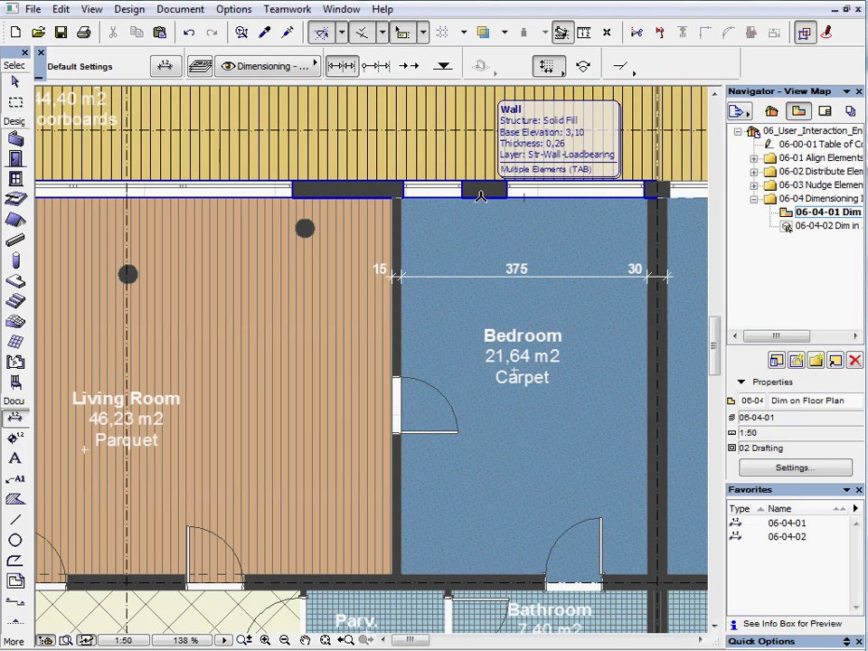
# - Dimension the bedroom from bottom to top wall with a vertical chain reading 26, 574 and 26
pyautogui.click(481, 575)
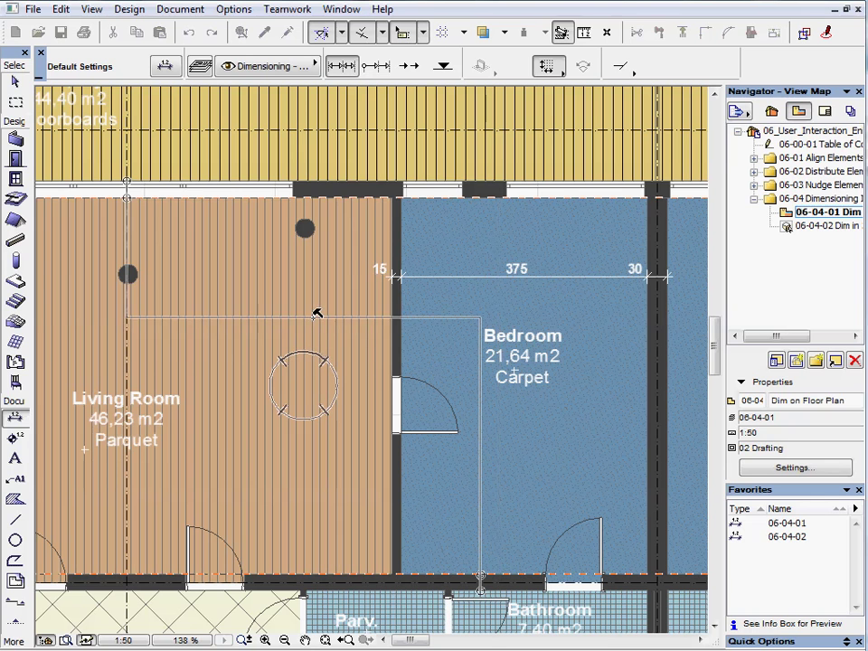
pyautogui.click(621, 382)
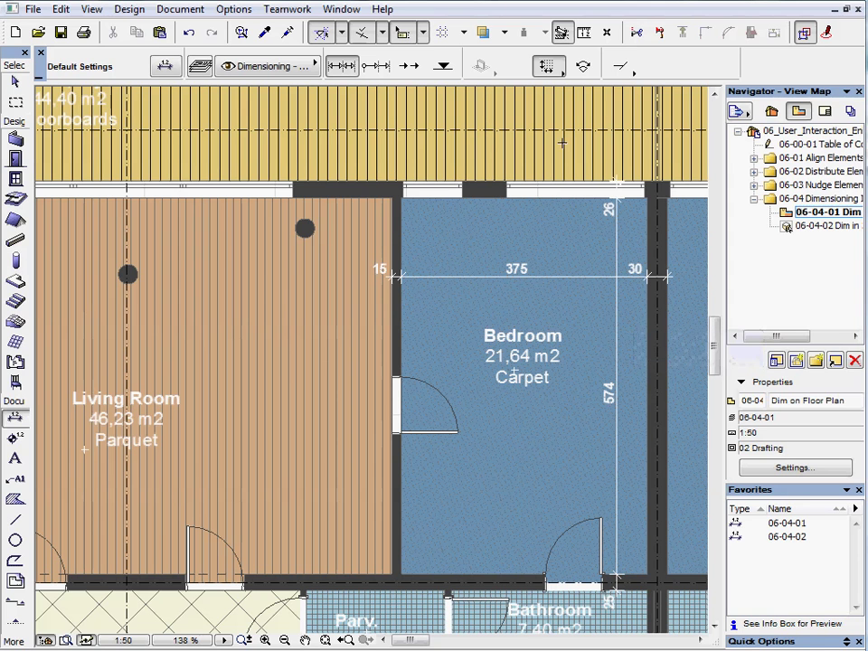
pyautogui.click(554, 72)
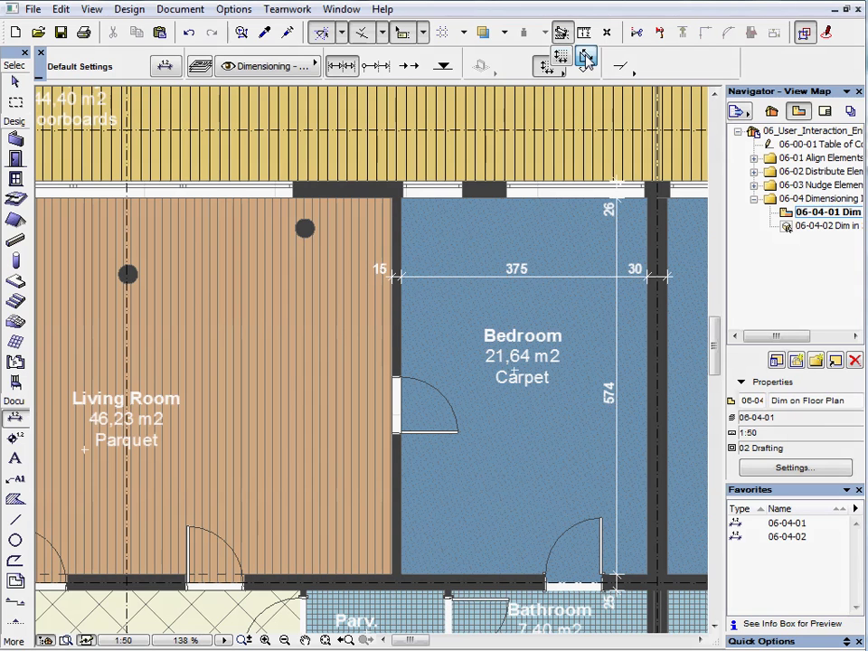
# - Using the slanted Geometry Method, dimension the two living-room column centres at 278,9
pyautogui.click(586, 57)
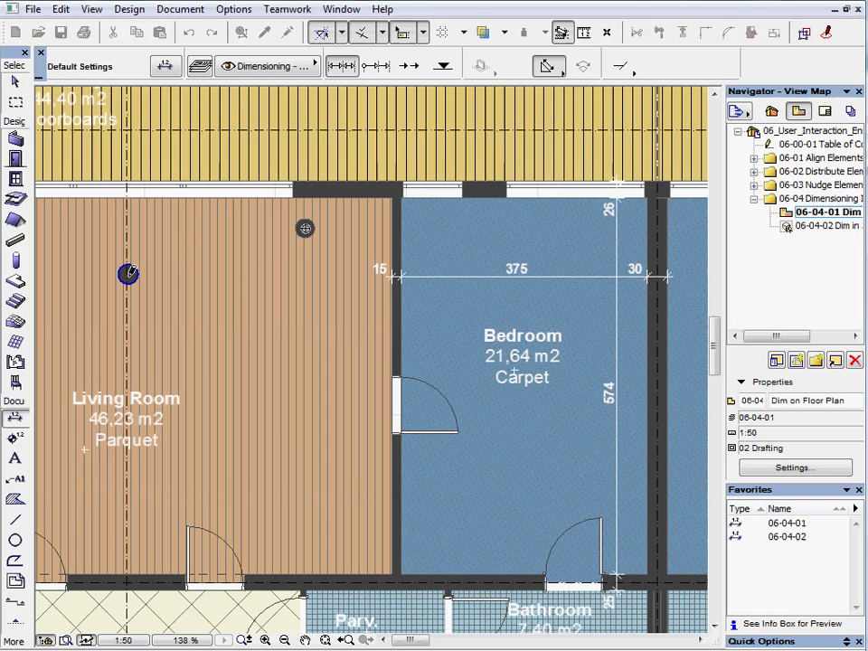
pyautogui.doubleClick(227, 256)
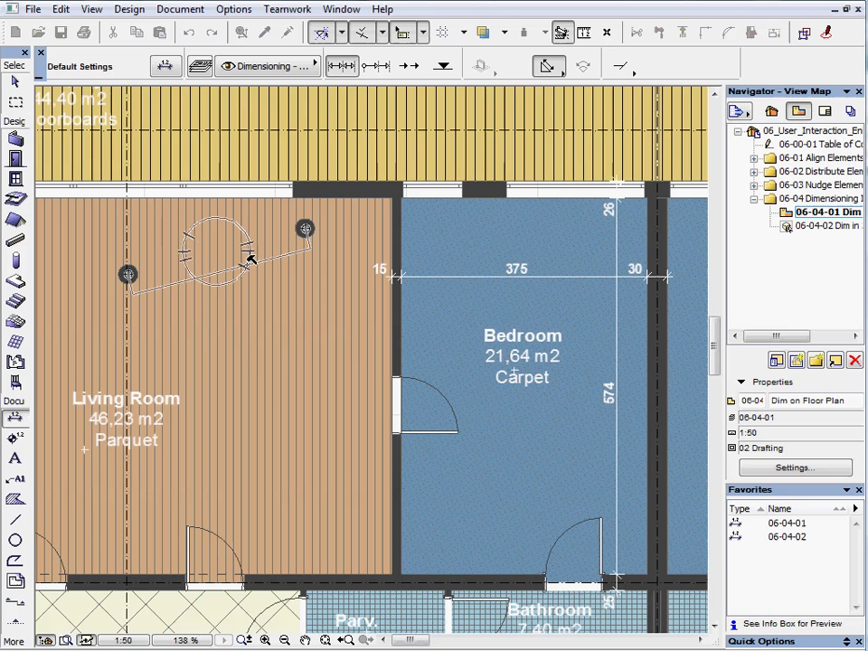
pyautogui.click(251, 260)
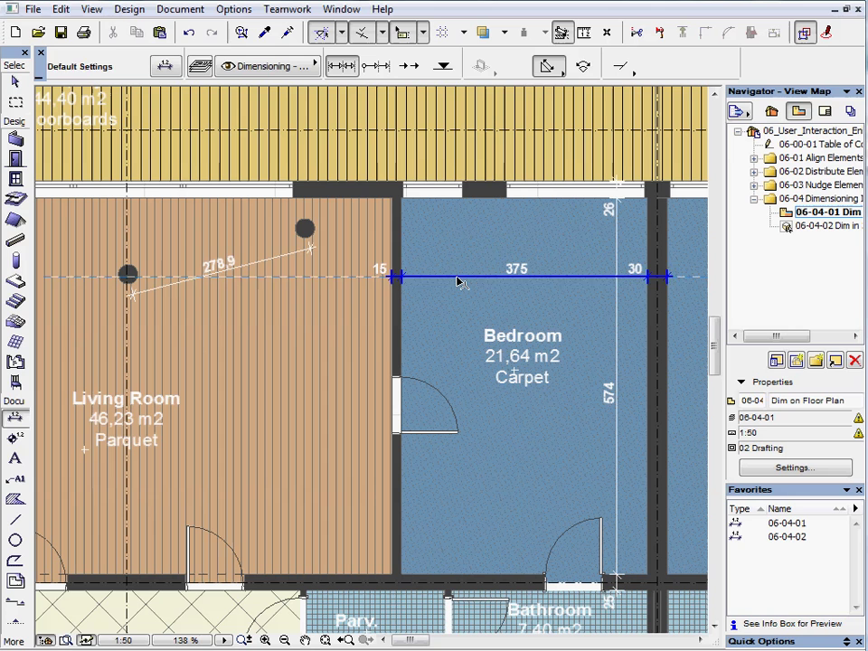
# - Insert points at both bedroom window edges, splitting 375 into 92,5, 67,5 and 215
pyautogui.click(457, 280)
pyautogui.click(456, 278)
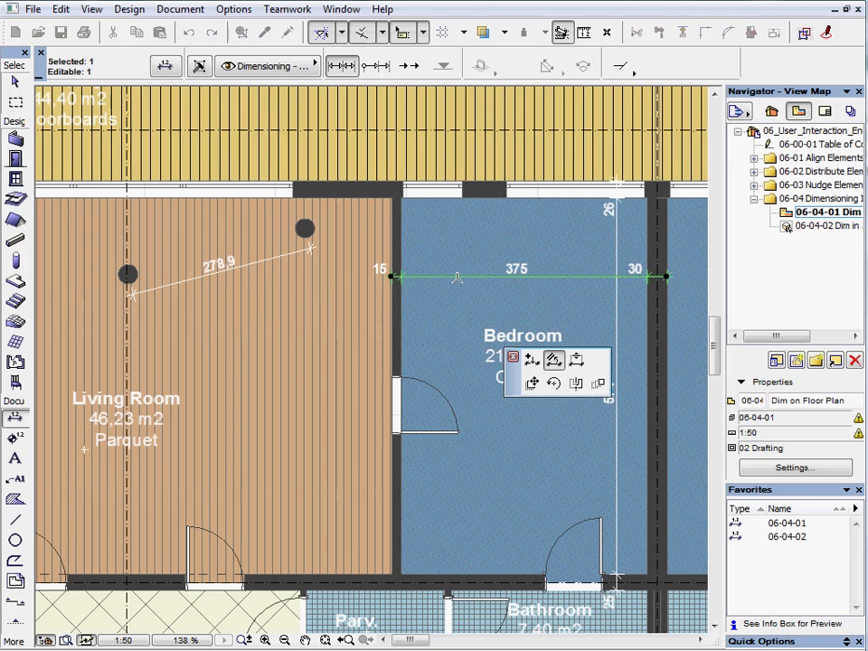
pyautogui.click(533, 361)
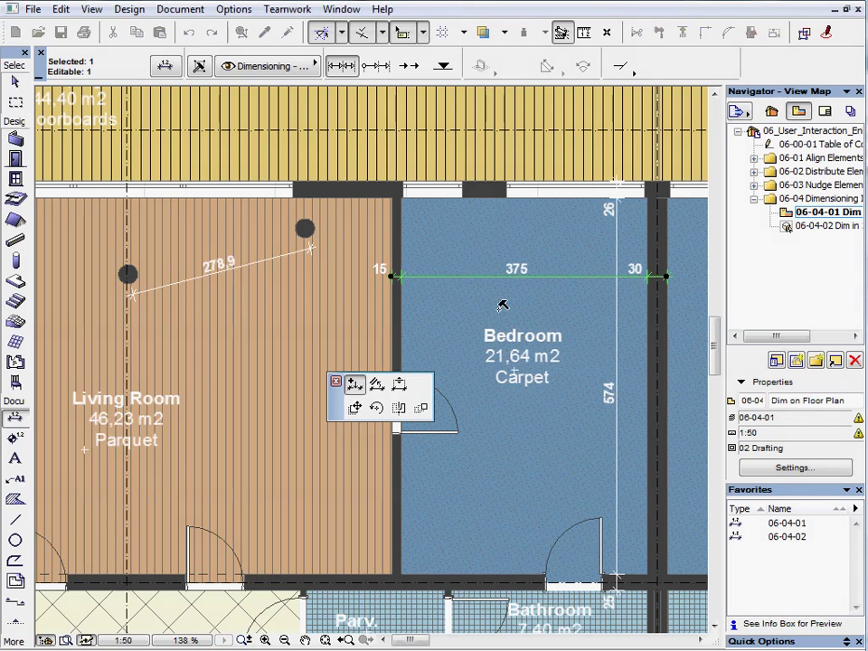
pyautogui.click(463, 195)
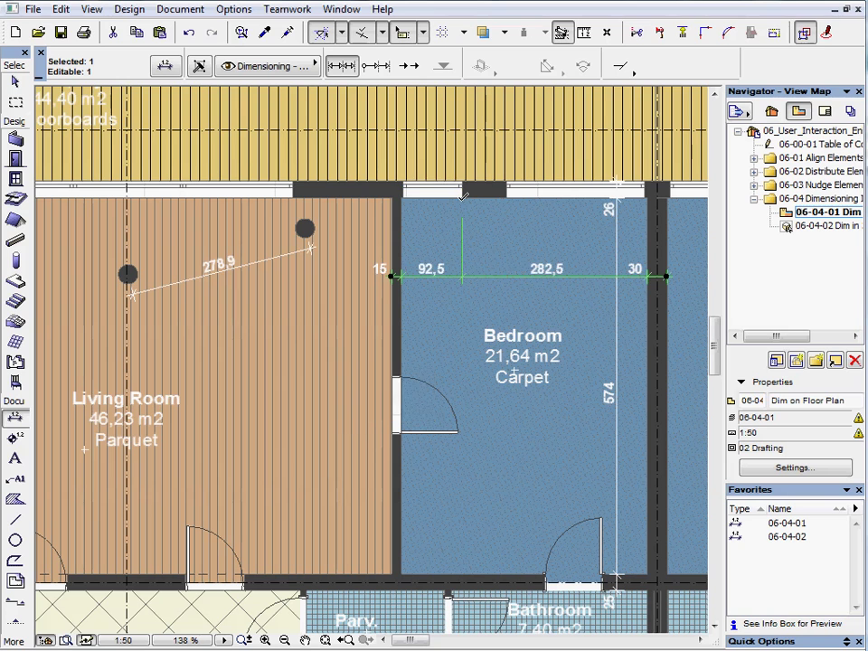
pyautogui.click(485, 277)
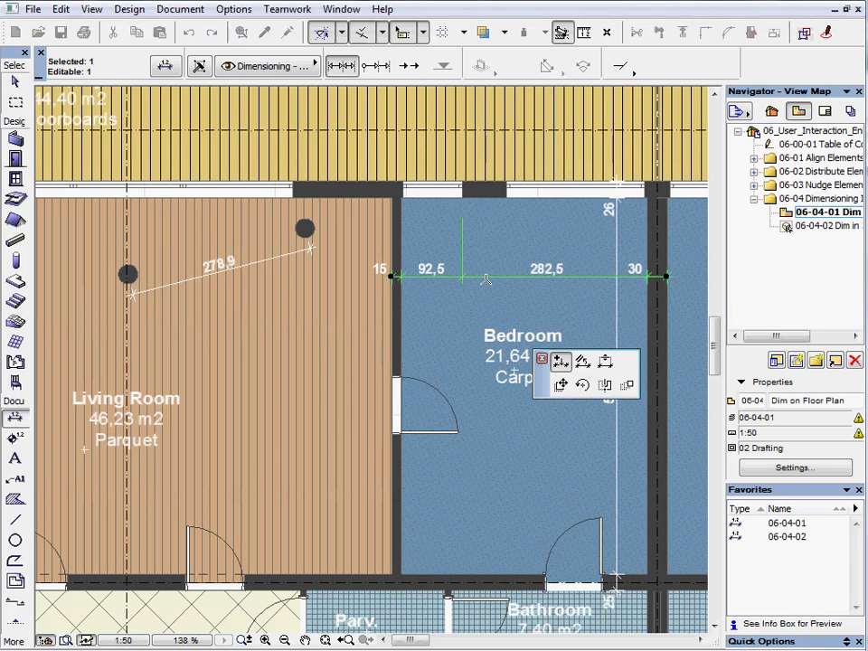
pyautogui.click(561, 362)
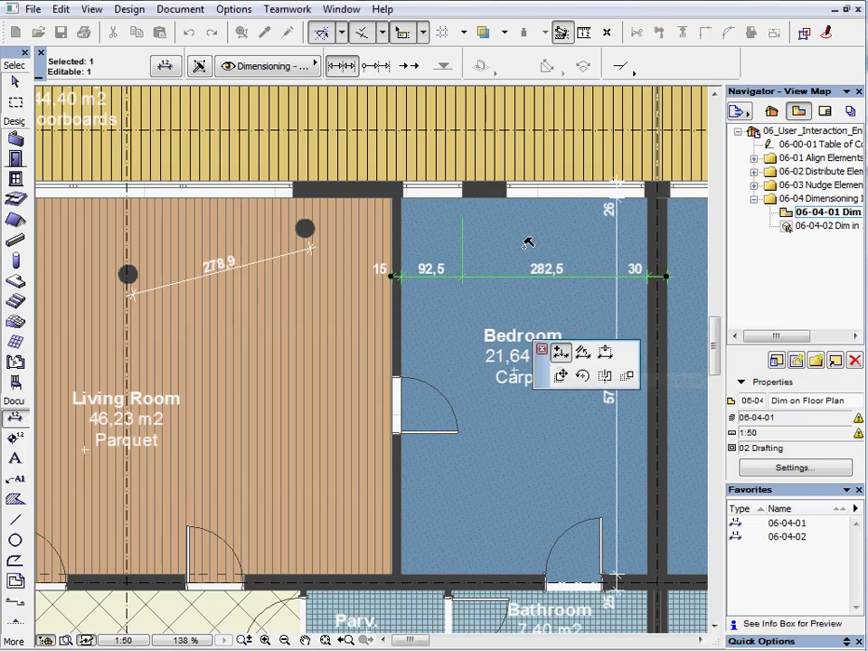
pyautogui.click(507, 196)
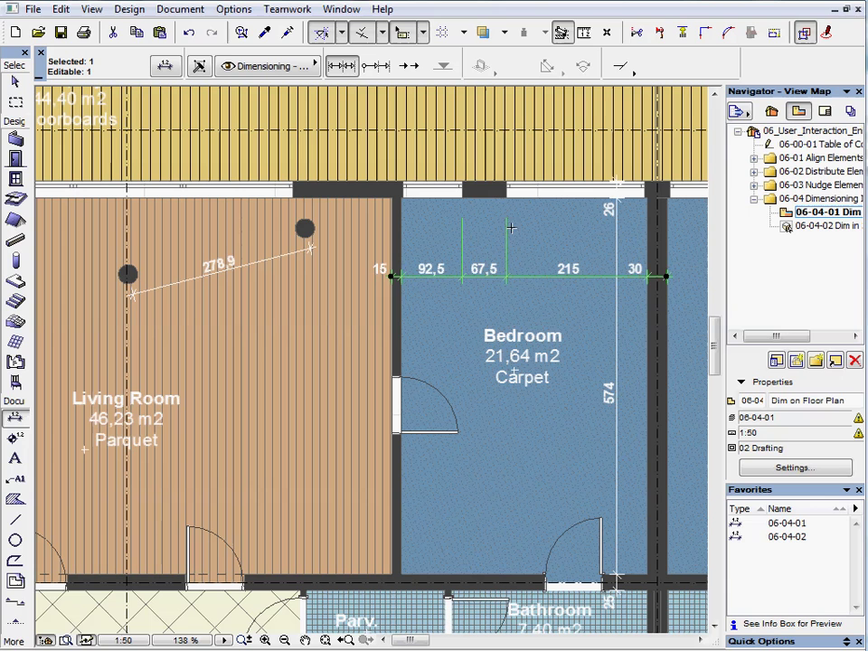
pyautogui.click(527, 276)
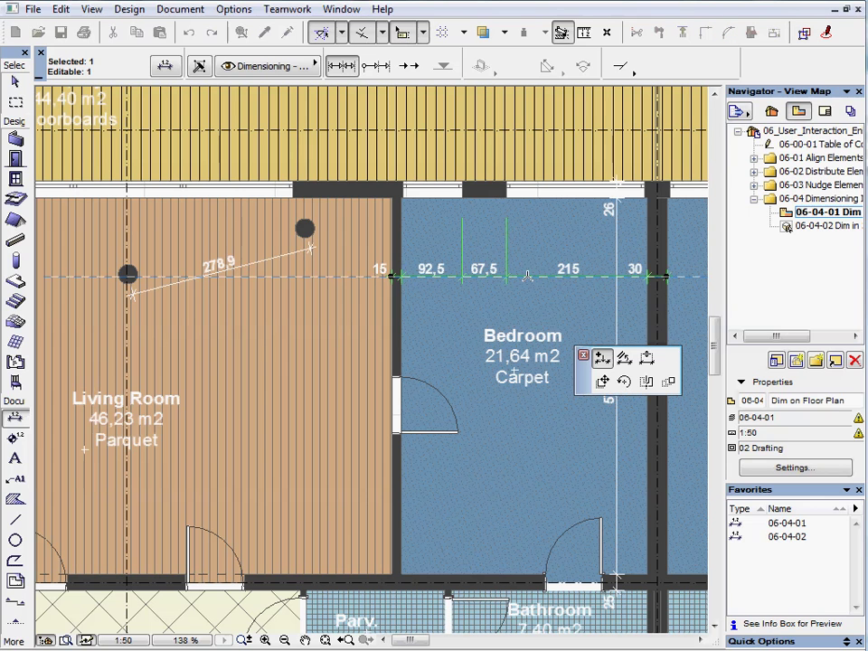
# - Extend the window-edge witness lines up to the bedroom's top wall, then deselect
pyautogui.click(648, 360)
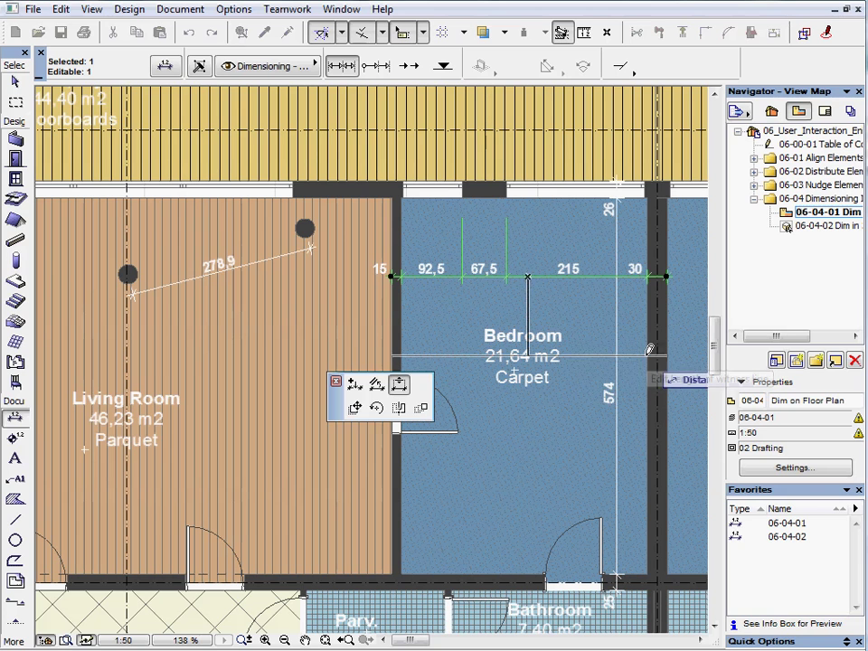
pyautogui.click(509, 193)
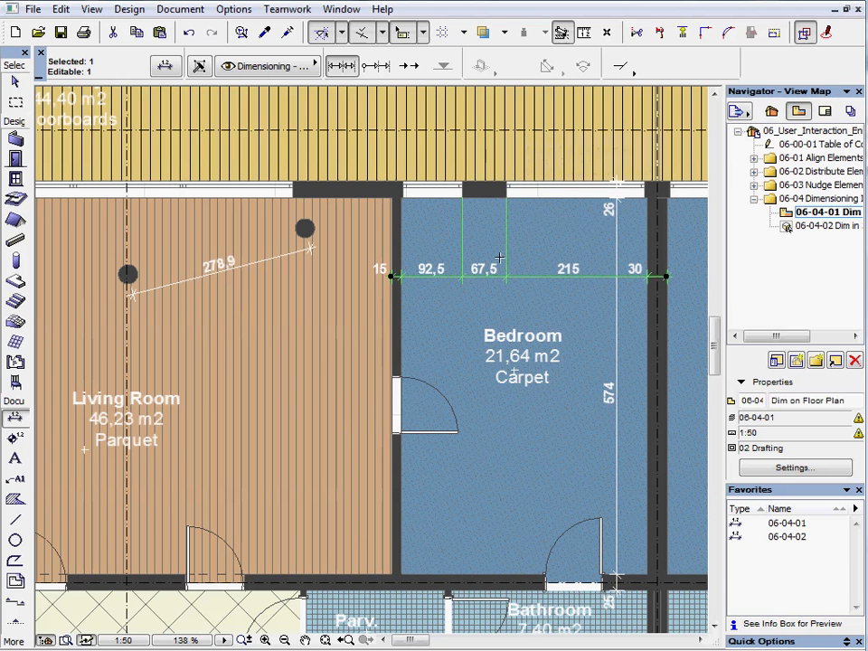
pyautogui.press('Escape')
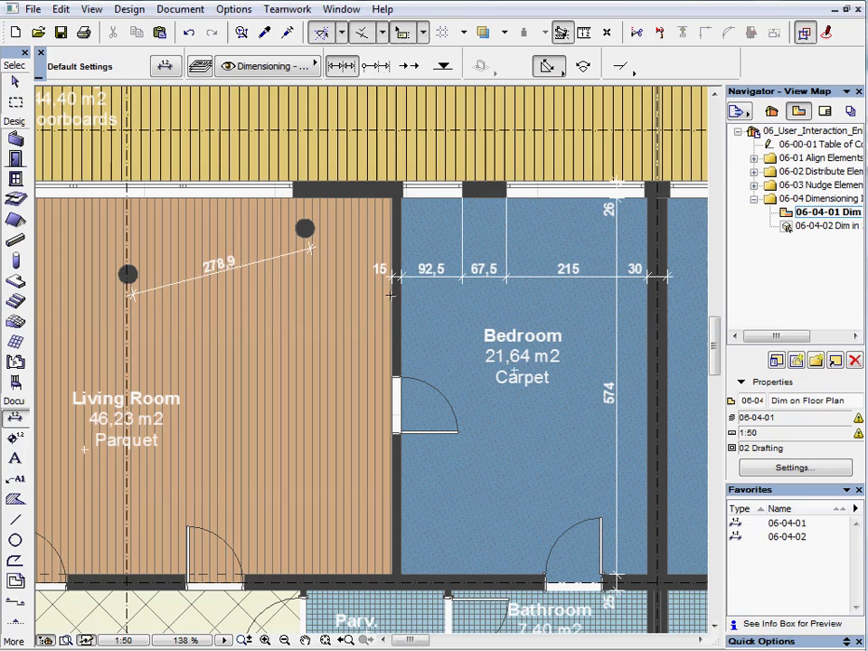
# - Align the slanted 278,9 living-room dimension to the wall so it becomes a vertical 70
pyautogui.click(269, 261)
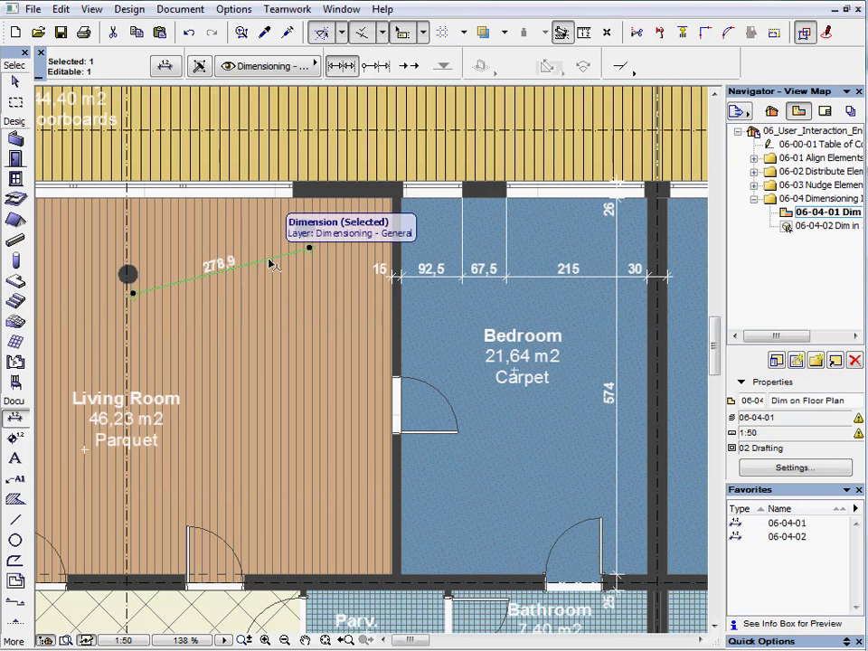
pyautogui.click(269, 260)
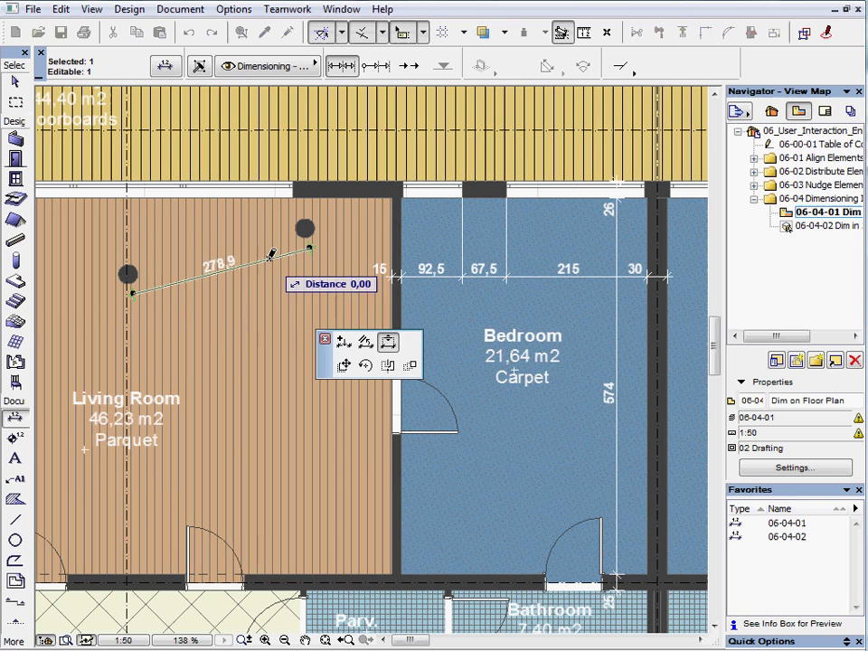
pyautogui.click(365, 344)
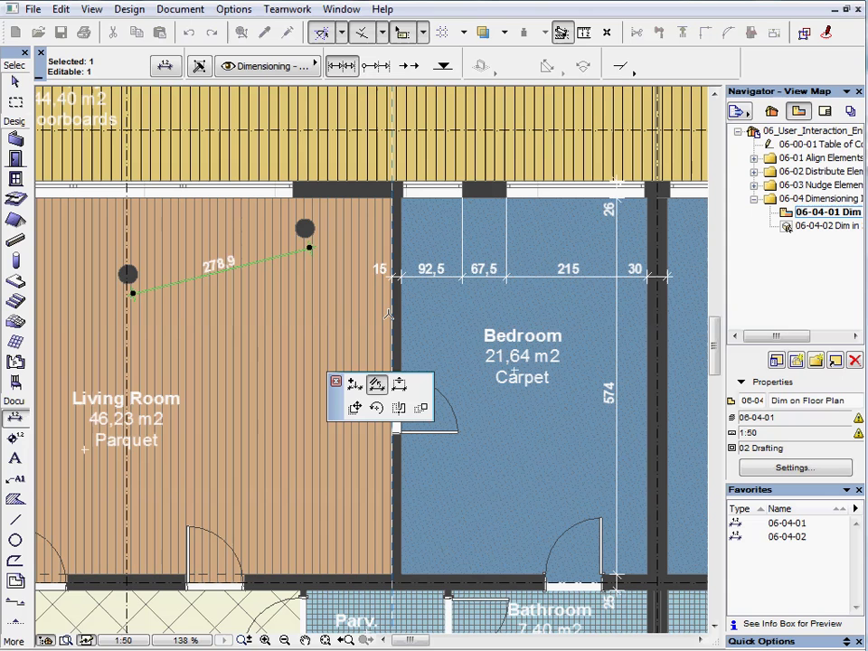
pyautogui.click(391, 313)
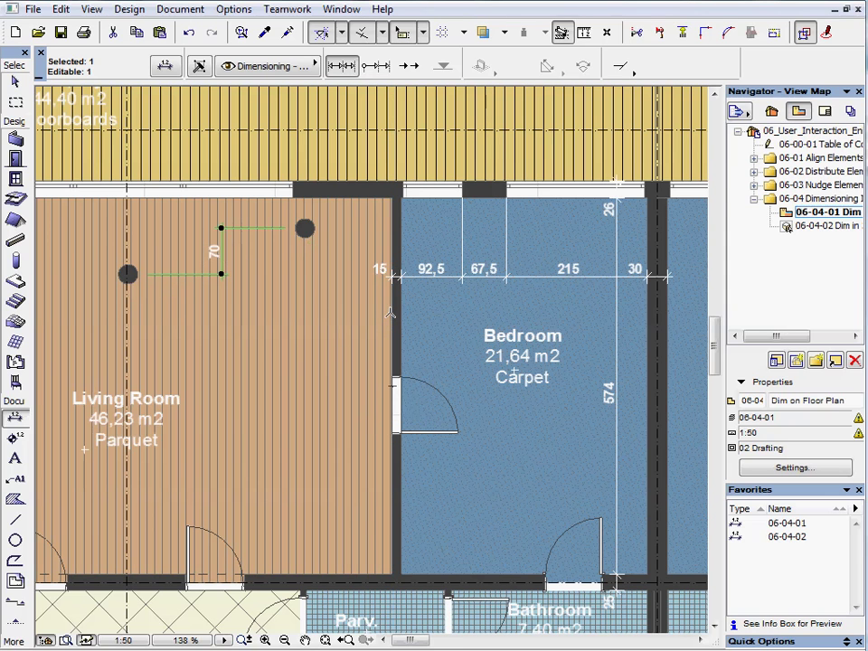
pyautogui.press('Escape')
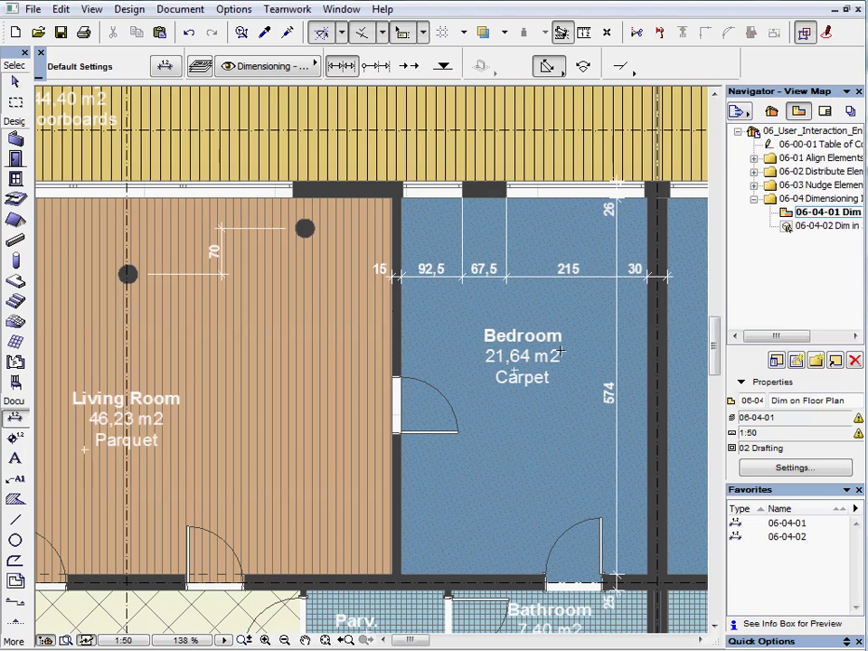
# - Open the 06-04-02 Dim in 3D view, apply the 06-04-02 favourite, and adjust dimension plane options
pyautogui.doubleClick(788, 226)
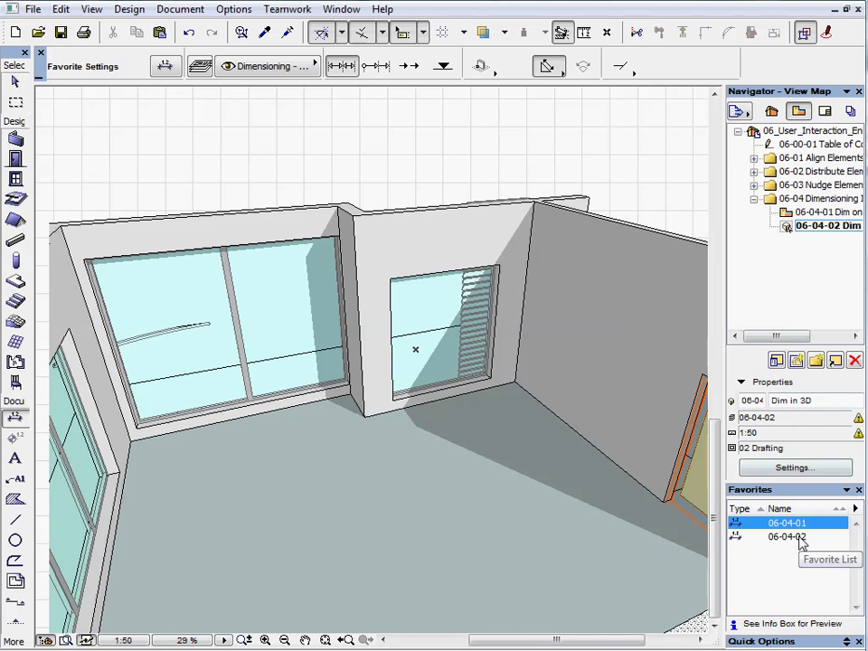
pyautogui.doubleClick(801, 537)
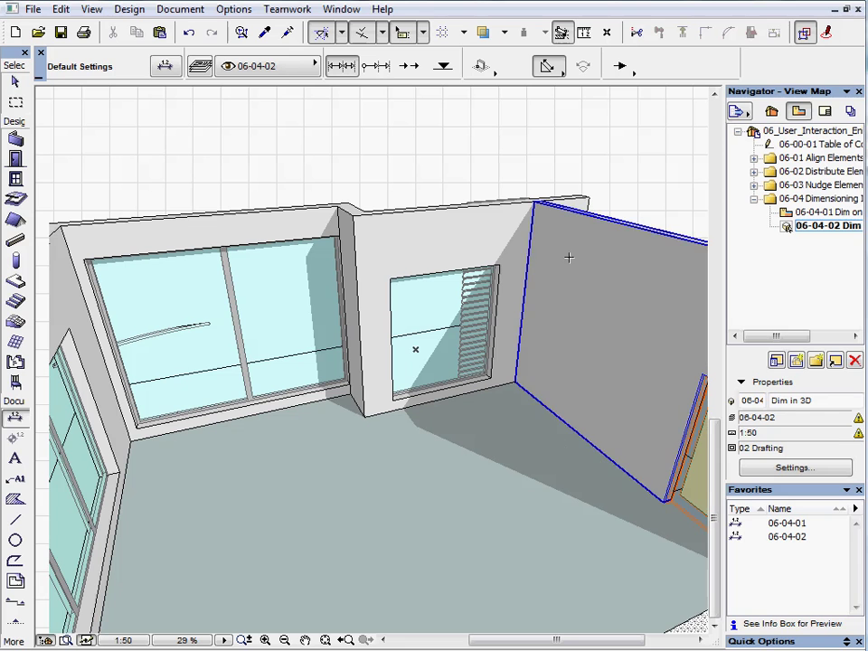
pyautogui.click(561, 75)
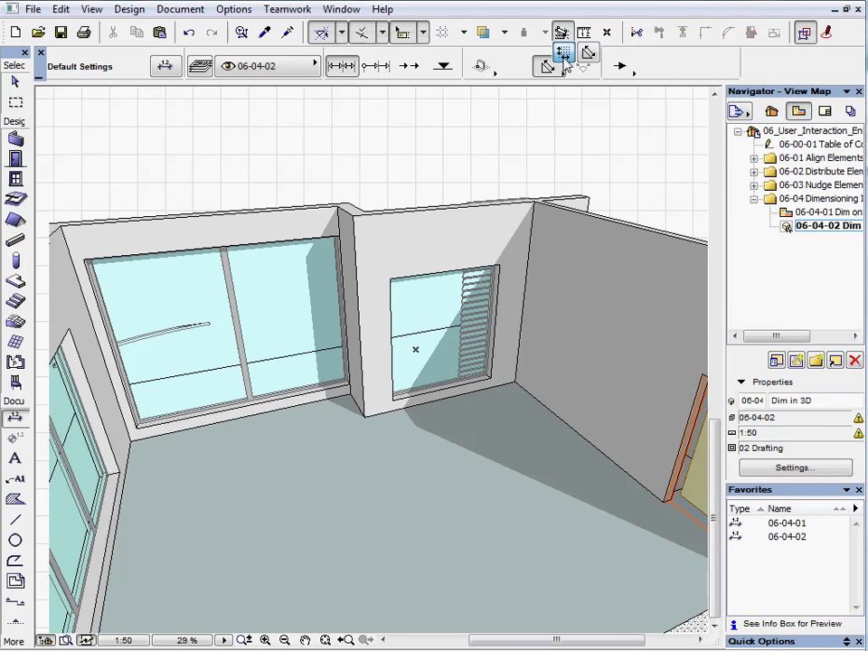
pyautogui.click(568, 55)
pyautogui.click(491, 74)
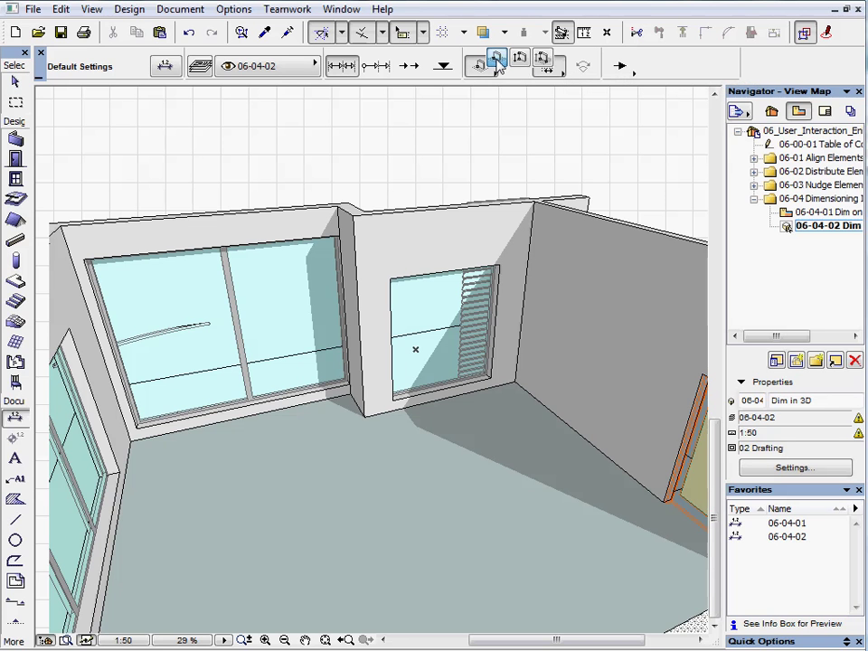
# - Dimension the 3D room's floor edges with a chain reading 385,5 and 326
pyautogui.click(497, 58)
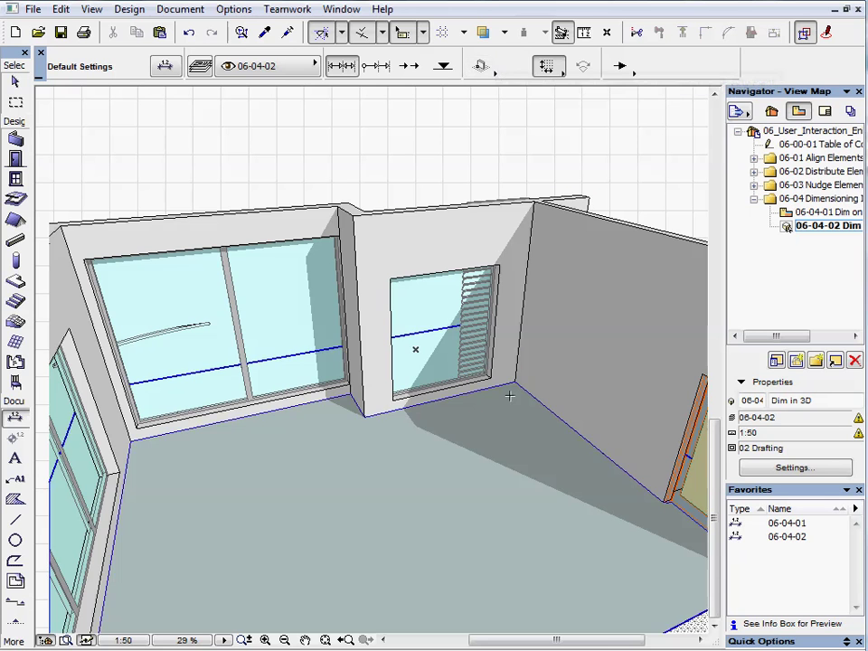
pyautogui.scroll(5, 513, 389)
pyautogui.scroll(3, 526, 351)
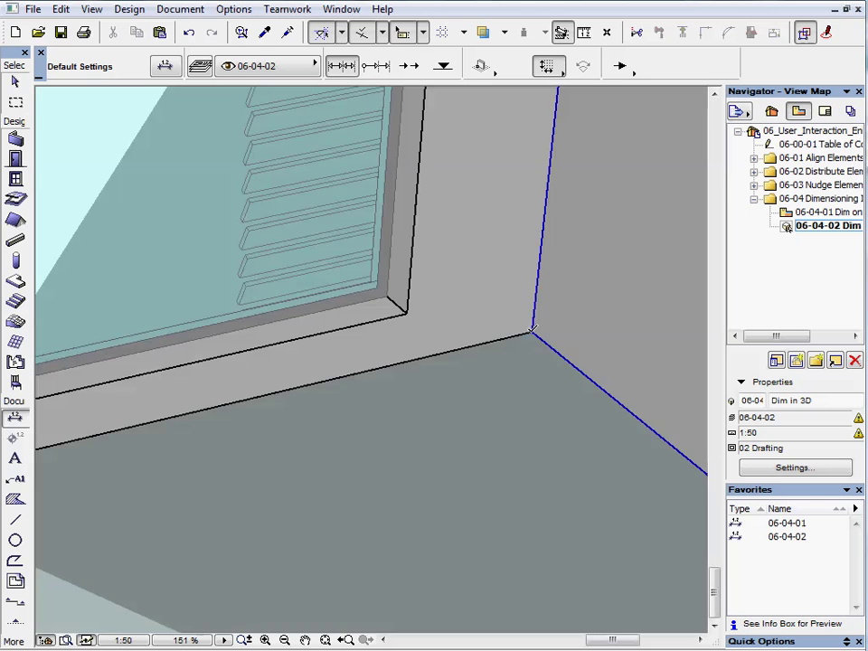
pyautogui.scroll(-8, 533, 332)
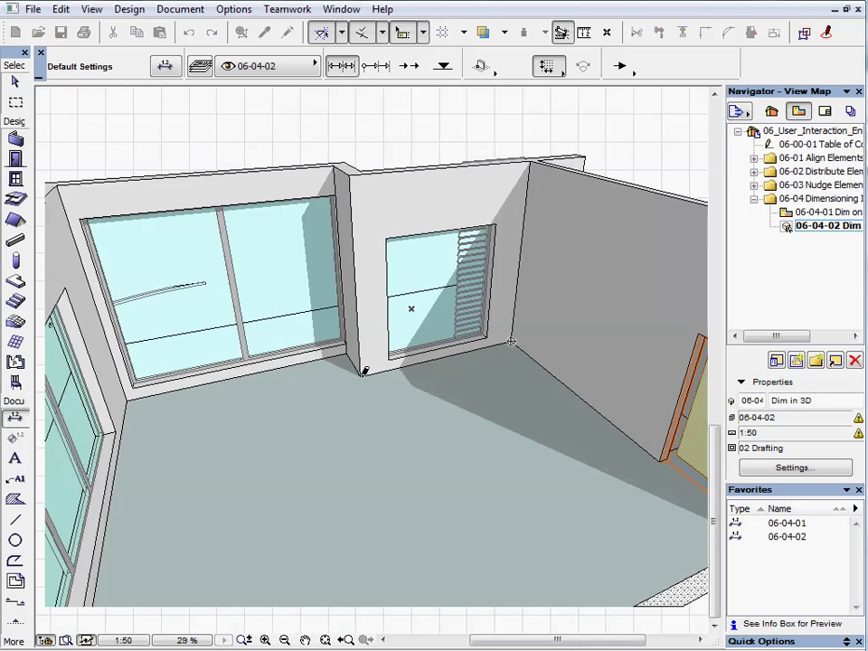
pyautogui.click(361, 377)
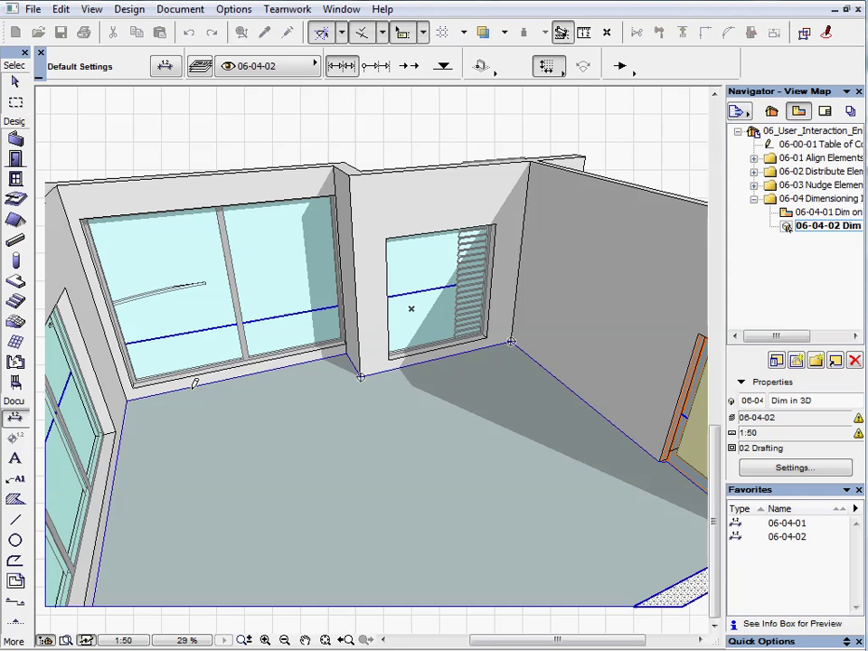
pyautogui.doubleClick(127, 398)
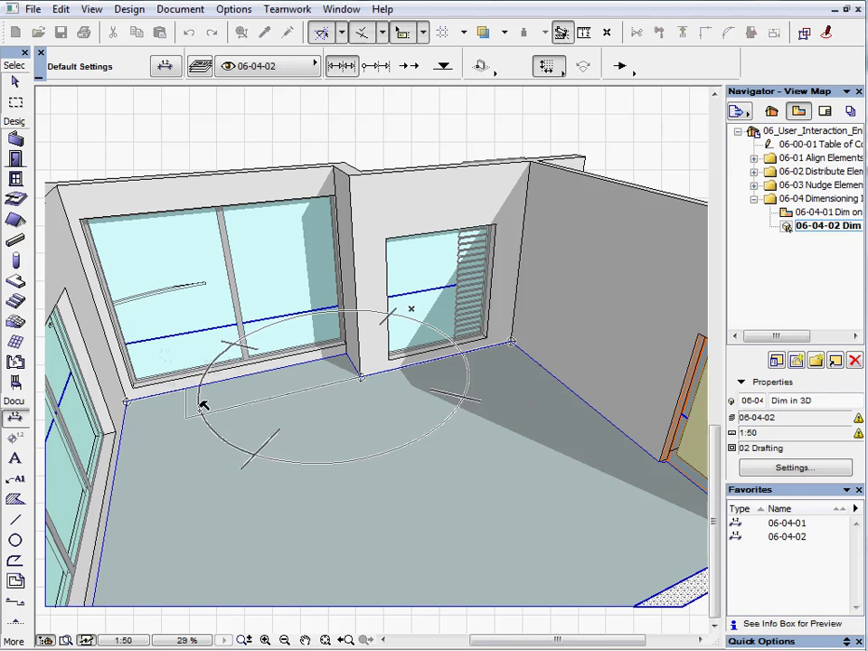
pyautogui.click(388, 429)
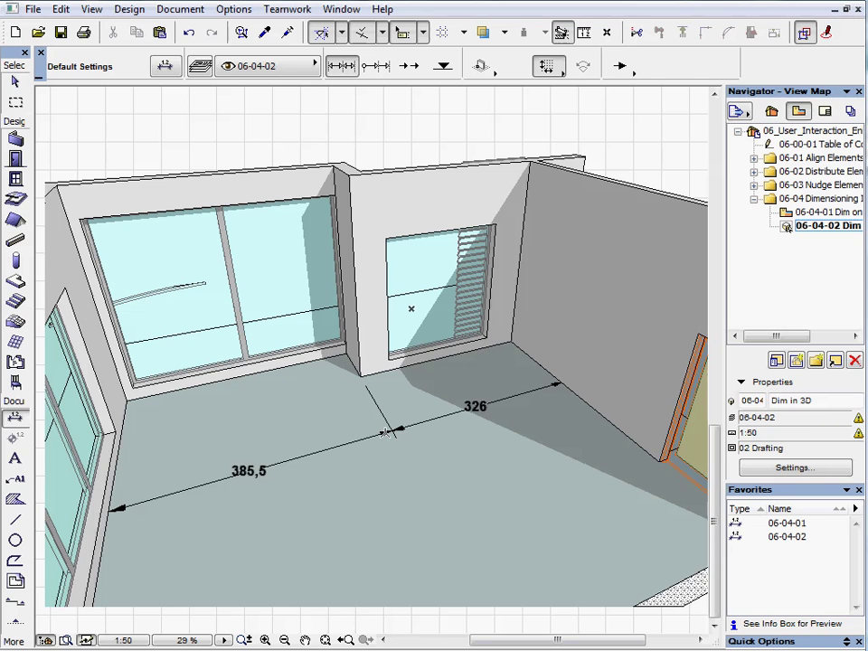
# - Using the vertical plane method, dimension the wall and window edges, placing a 105, 234, 22 chain up the pillar
pyautogui.click(481, 67)
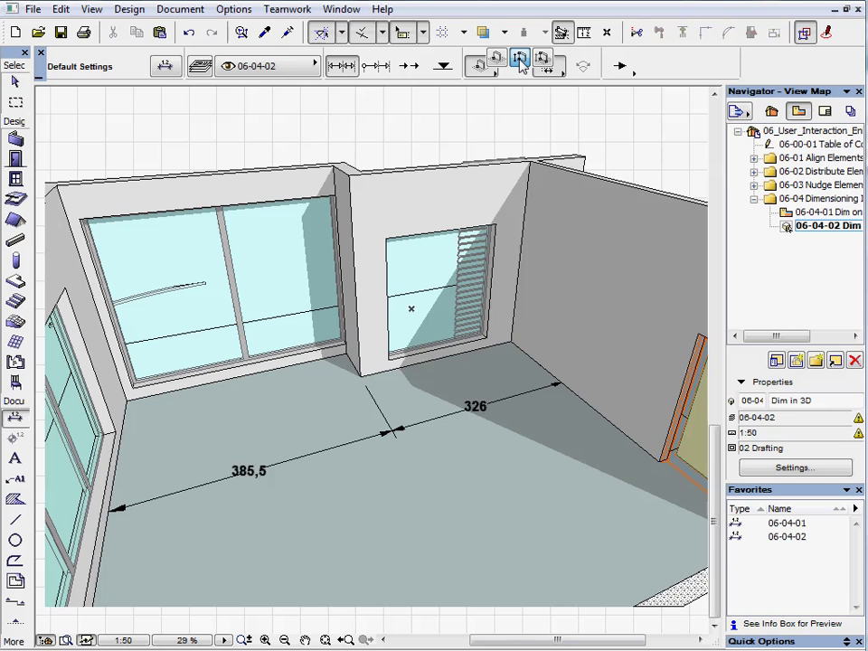
pyautogui.click(521, 59)
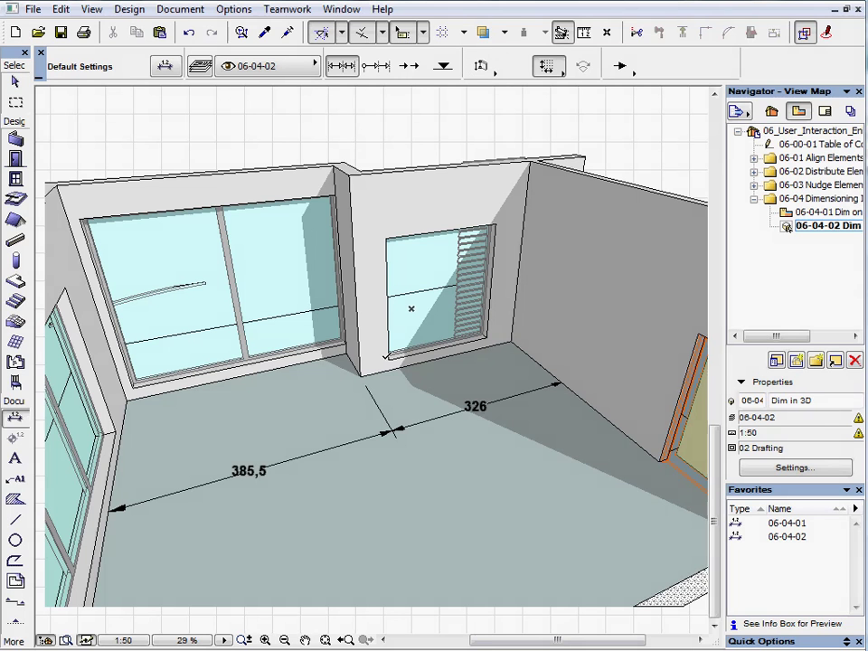
pyautogui.click(361, 377)
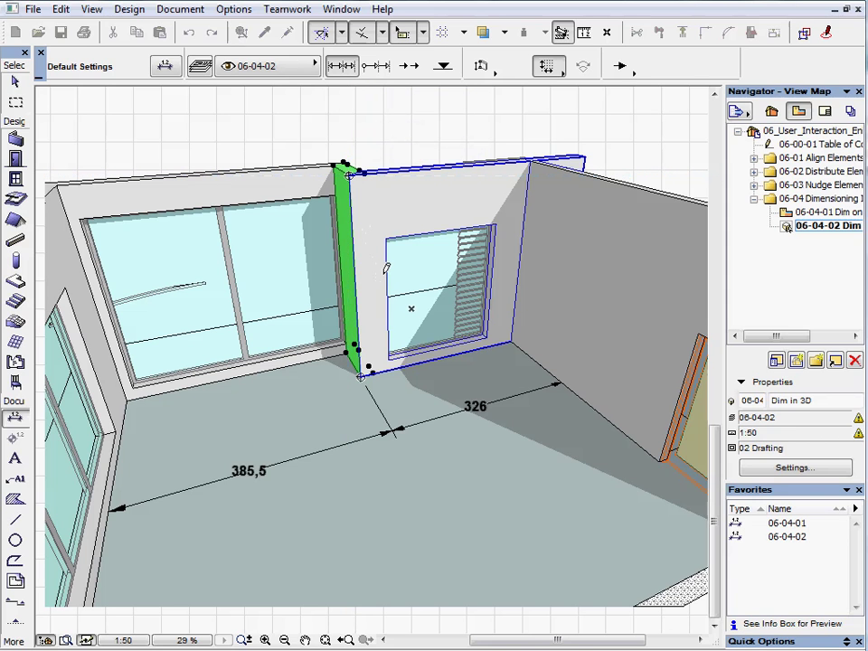
pyautogui.click(390, 232)
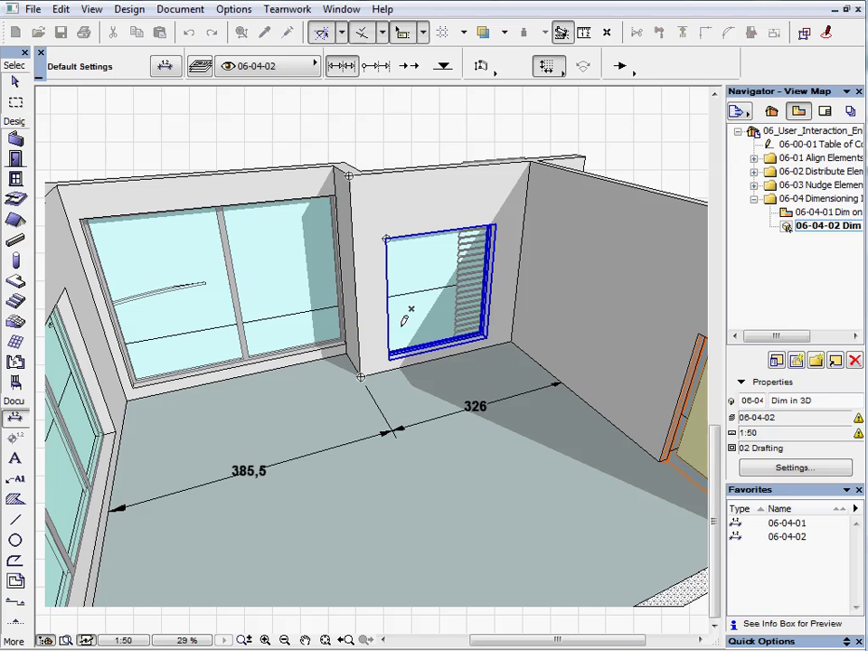
pyautogui.click(427, 371)
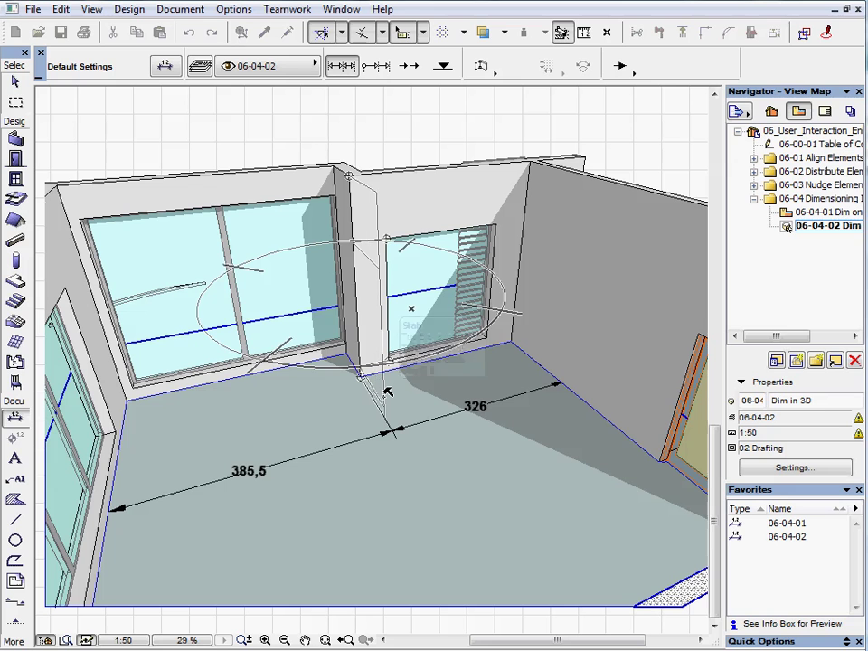
pyautogui.click(383, 389)
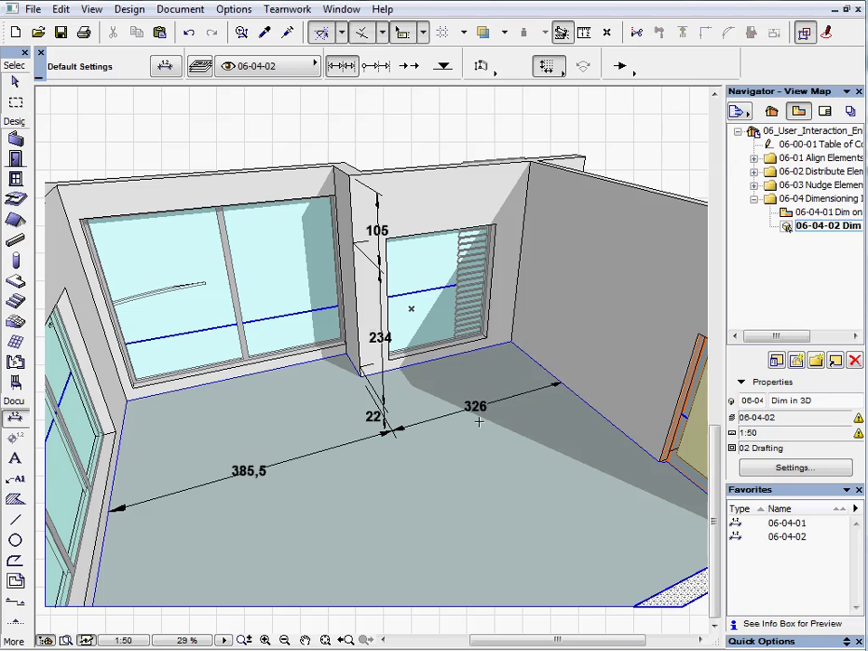
# - Offset the plane of the 385,5 and 326 floor dimension so the chain sits raised along the walls
pyautogui.click(14, 81)
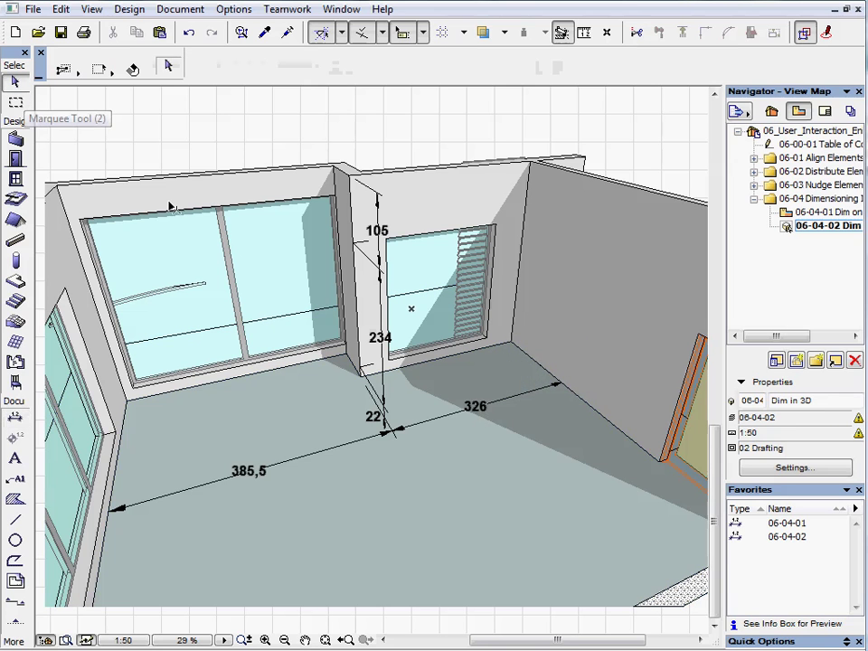
pyautogui.click(430, 425)
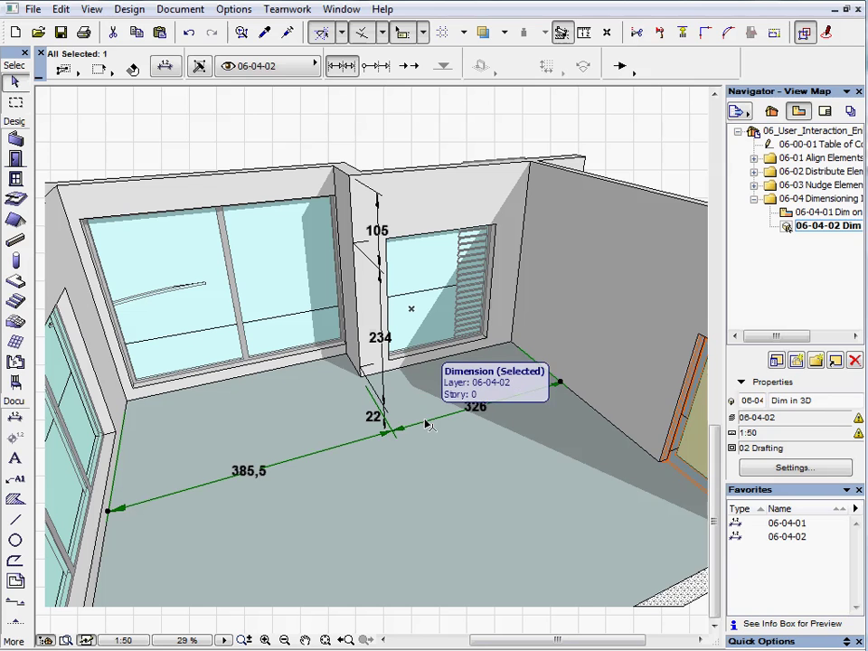
pyautogui.click(427, 423)
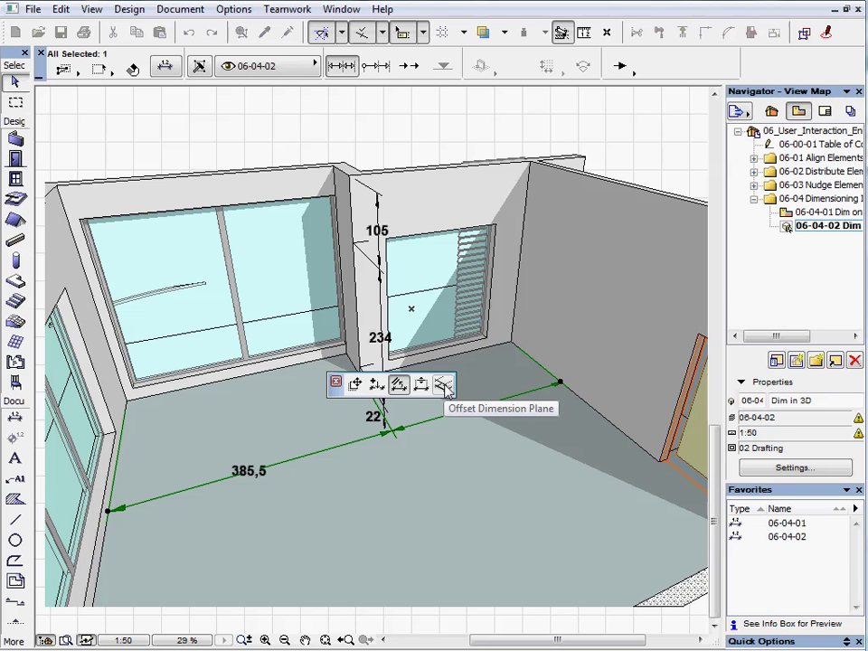
pyautogui.click(445, 386)
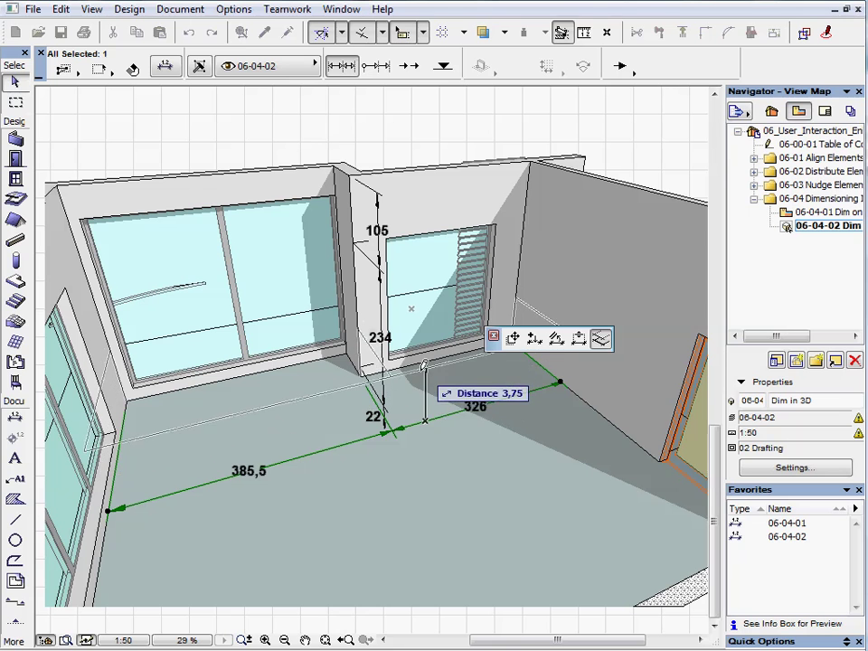
pyautogui.click(427, 384)
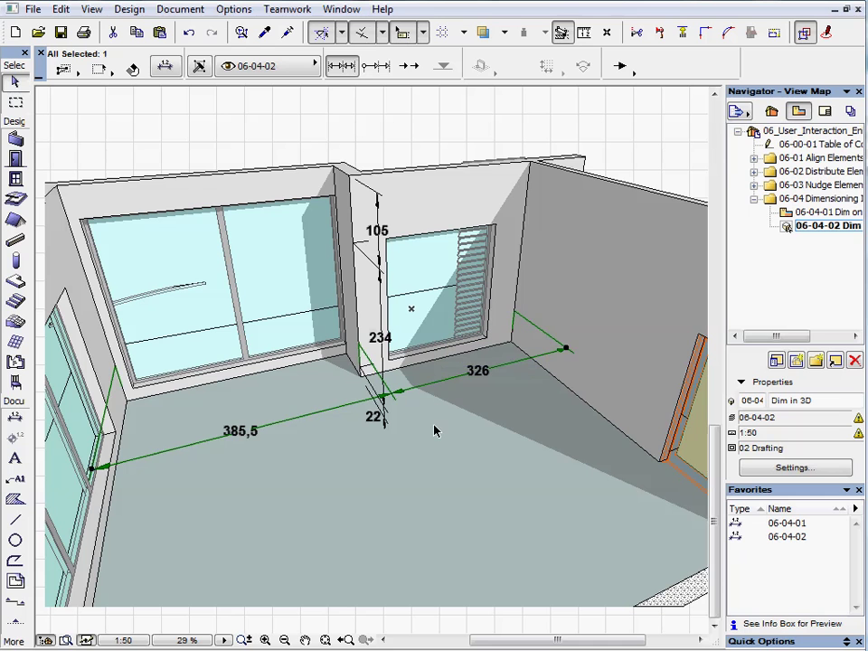
pyautogui.press('Escape')
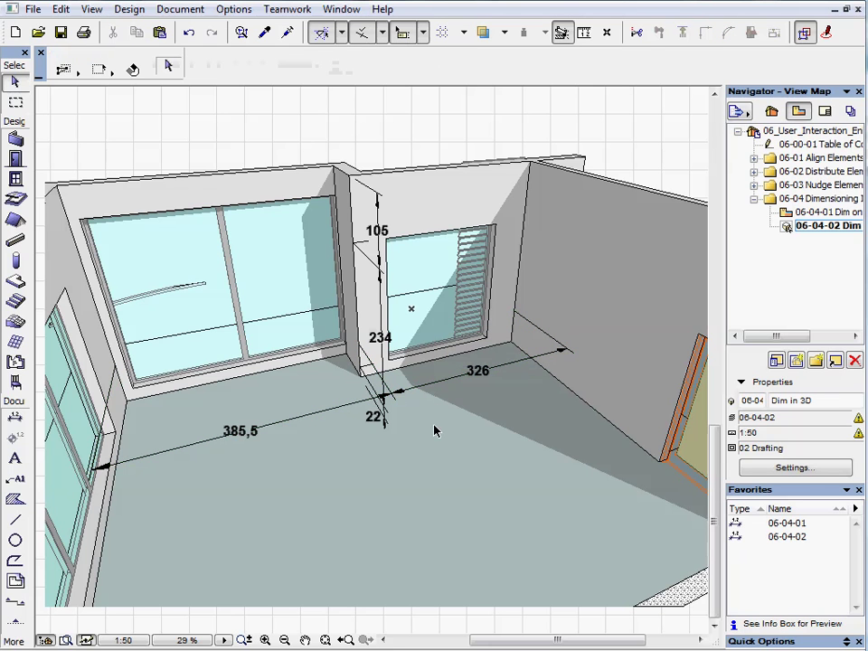